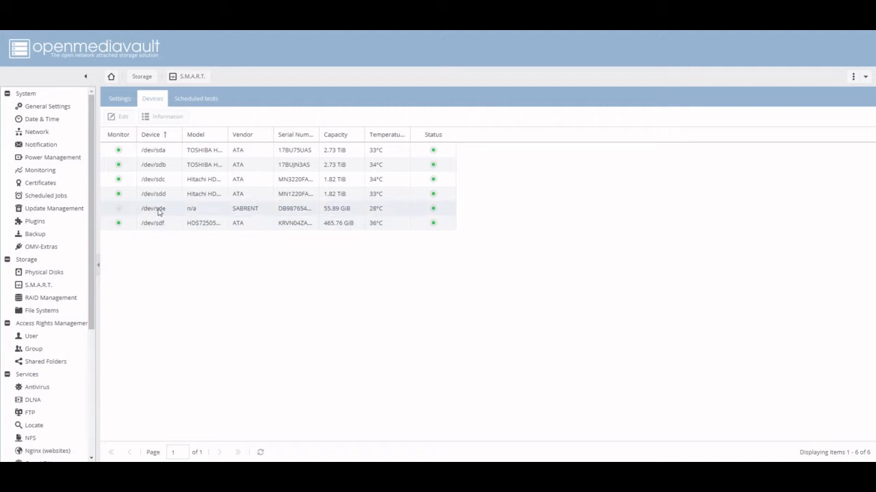
Sort the S.M.A.R.T. device list by device name in descending order.
left_click(176, 136)
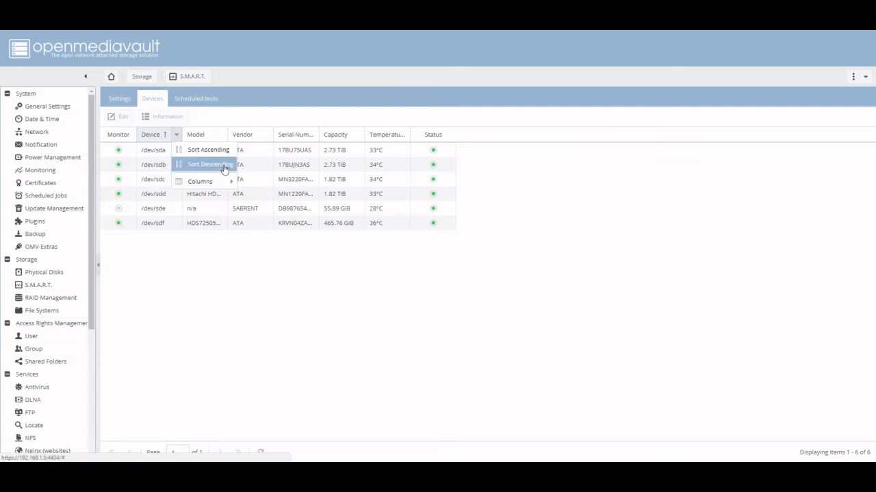
left_click(218, 165)
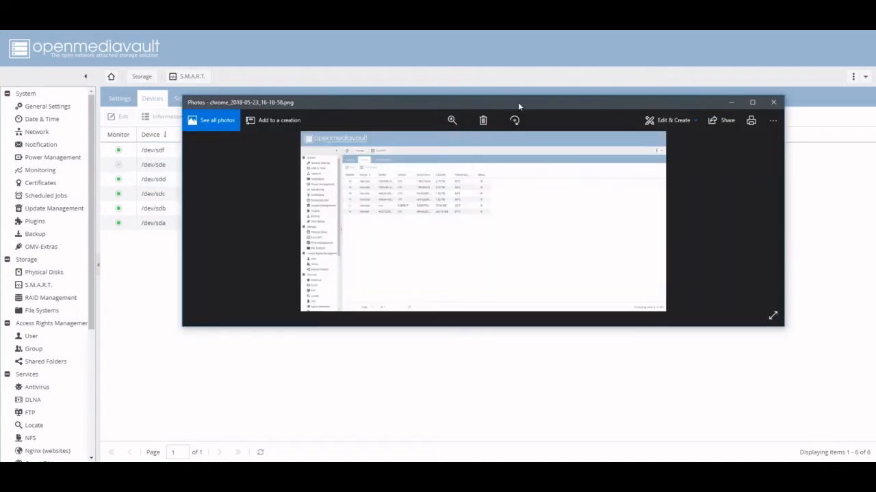
Zoom in on the device table in the screenshot chrome_2018-05-23_16-18-58.png to compare it with the current device list.
left_click_drag(518, 102, 445, 248)
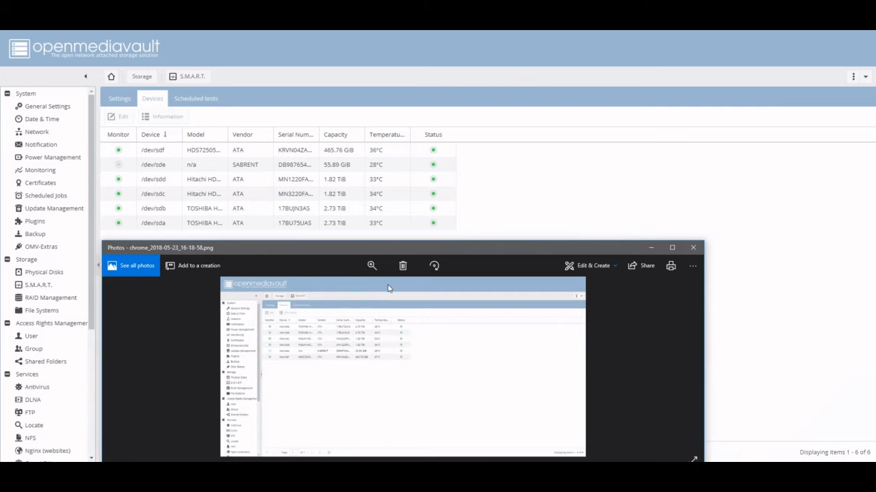
left_click(367, 263)
left_click(349, 289)
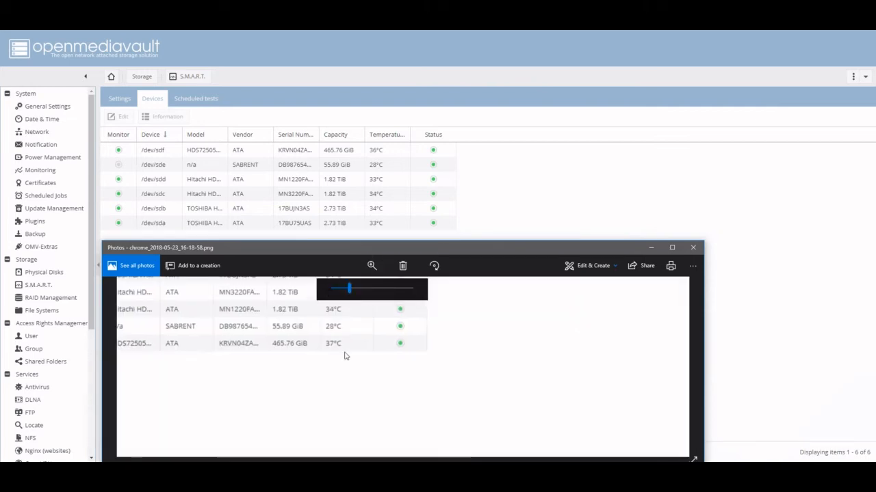
left_click_drag(345, 353, 444, 422)
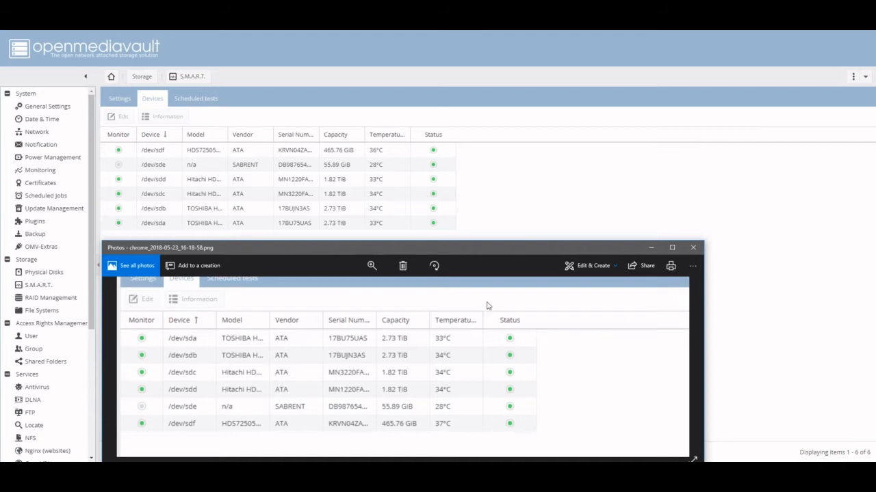
left_click_drag(506, 247, 584, 112)
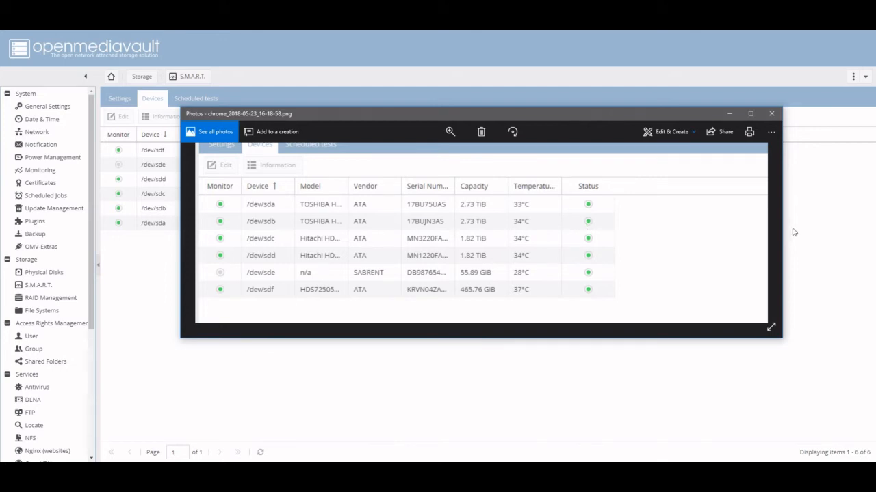
Enlarge the screenshot's viewer window to examine the whole device table with its temperatures, and close the image.
scroll(188, 222, "down", 5)
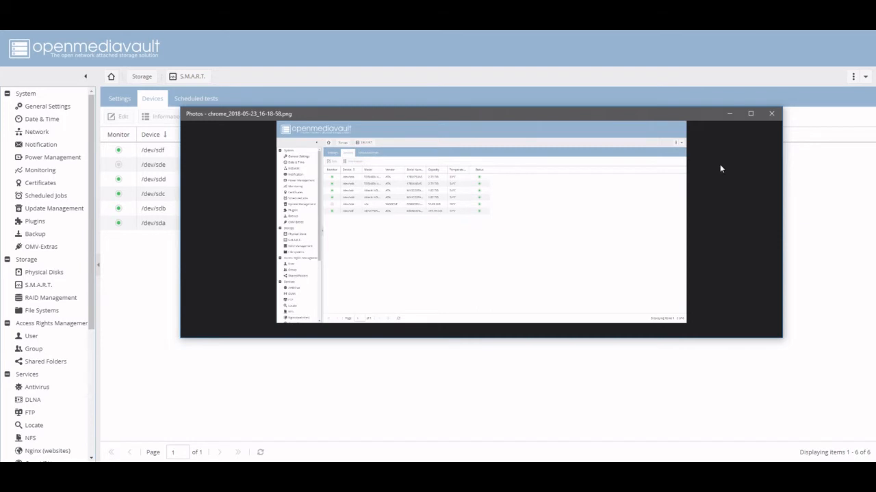
left_click(449, 131)
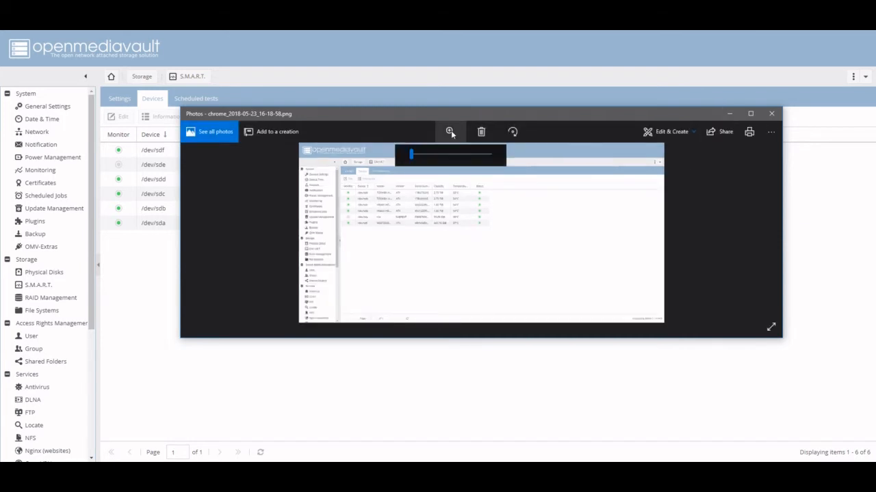
left_click_drag(411, 155, 419, 154)
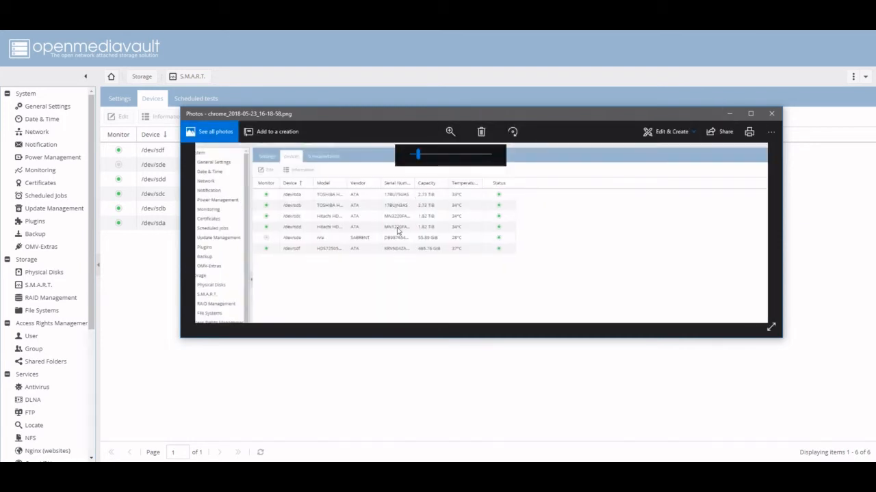
left_click_drag(398, 231, 401, 323)
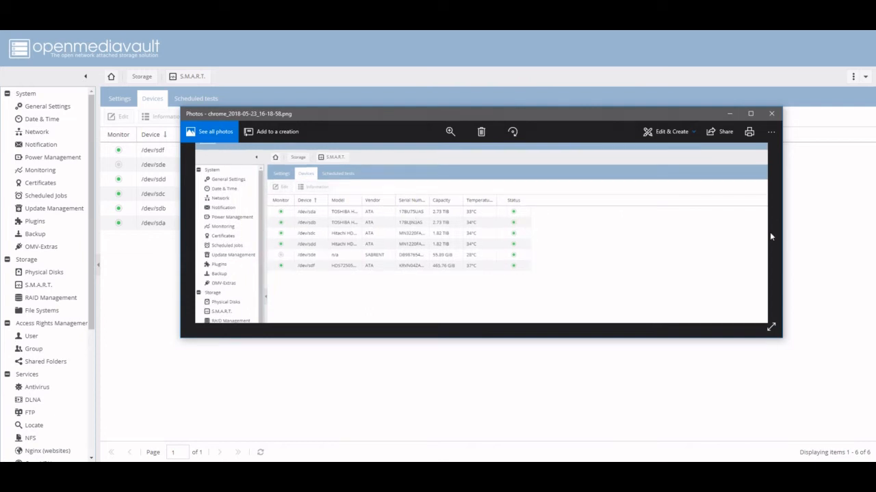
double_click(204, 242)
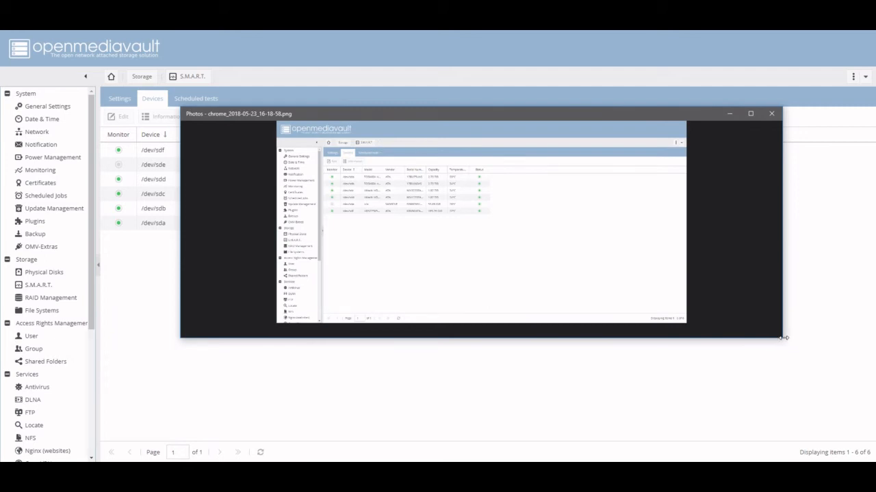
left_click_drag(783, 337, 796, 414)
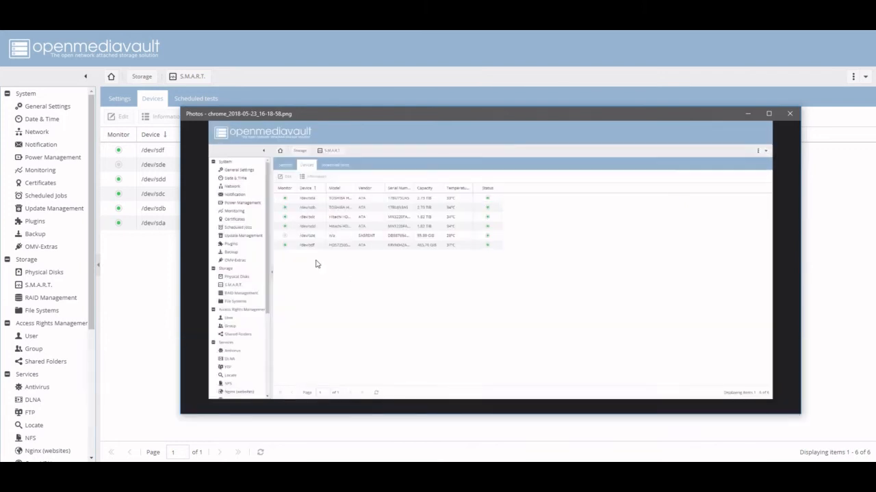
left_click(775, 277)
left_click(789, 113)
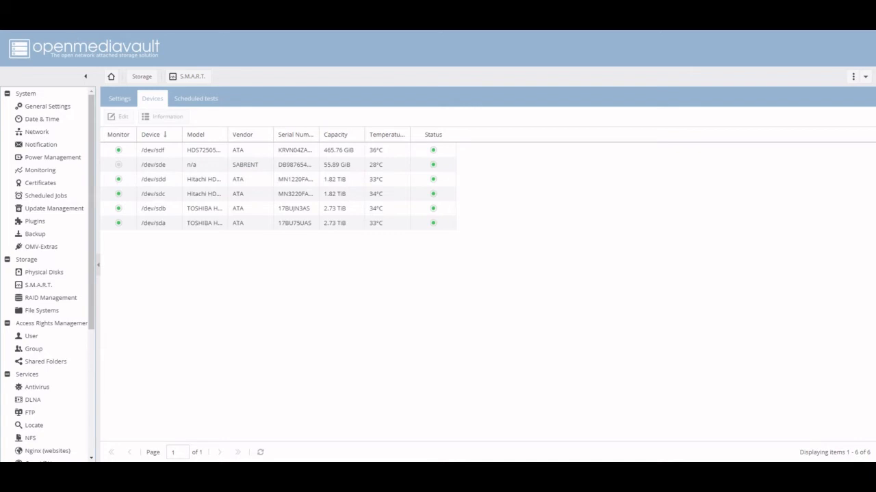
Reload the web interface and reopen the S.M.A.R.T. device list to check which drives are detected.
key("F5")
left_click(480, 78)
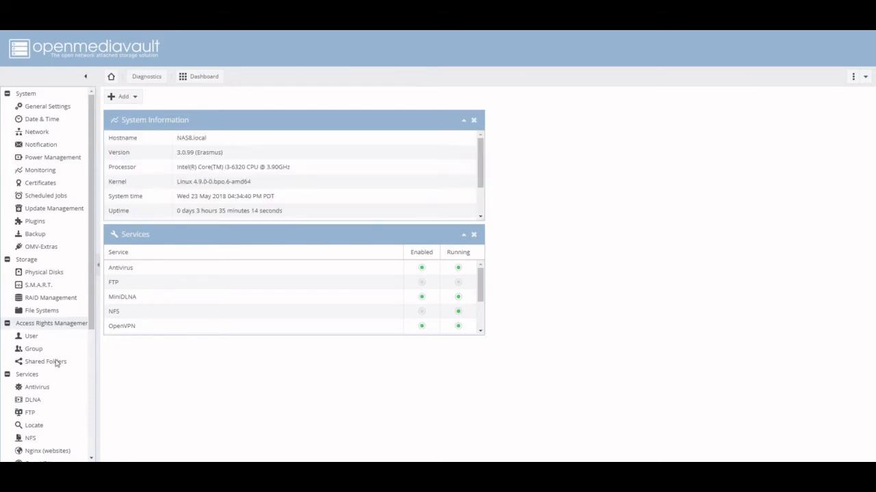
left_click(43, 286)
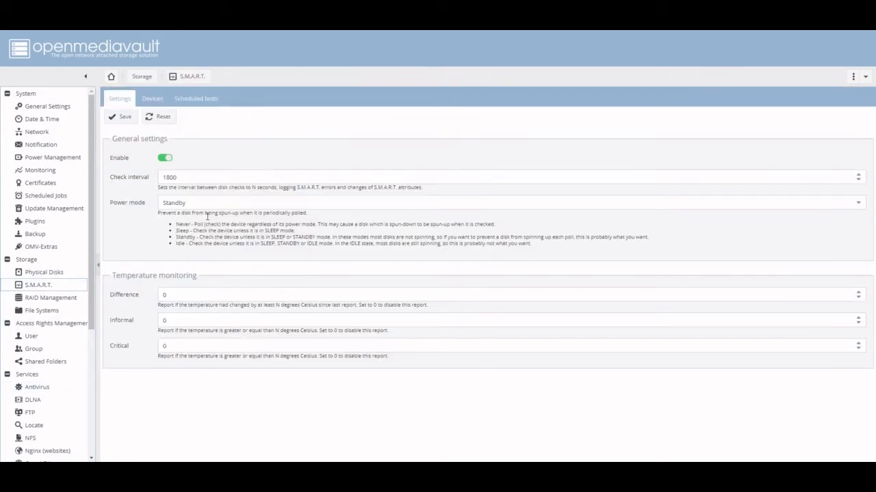
left_click(150, 99)
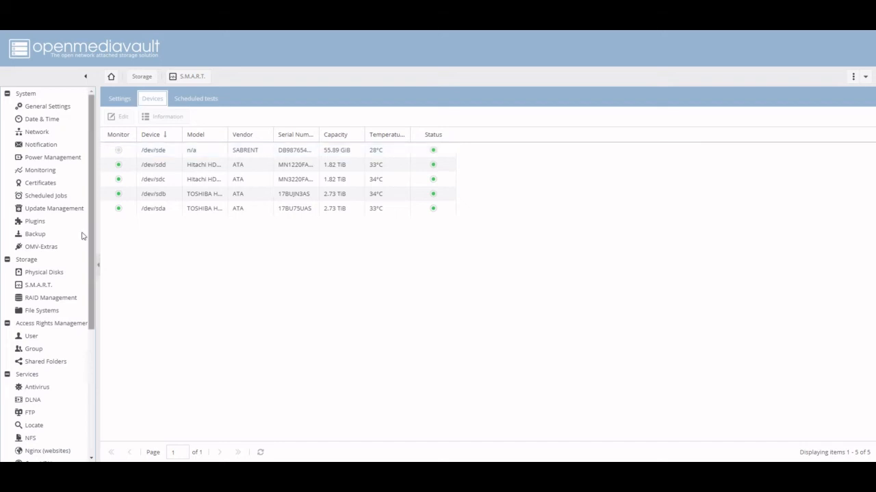
Reload the web interface once more and return to the S.M.A.R.T. devices to recheck the detected drives.
key("F5")
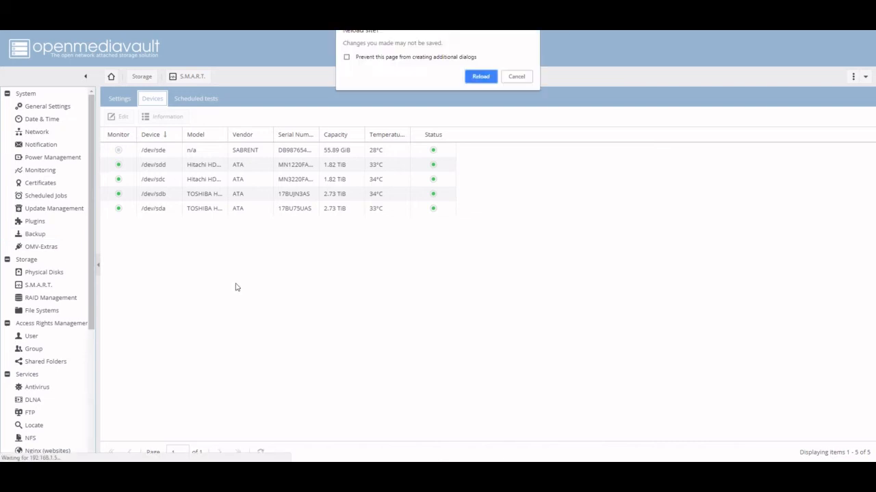
left_click(478, 76)
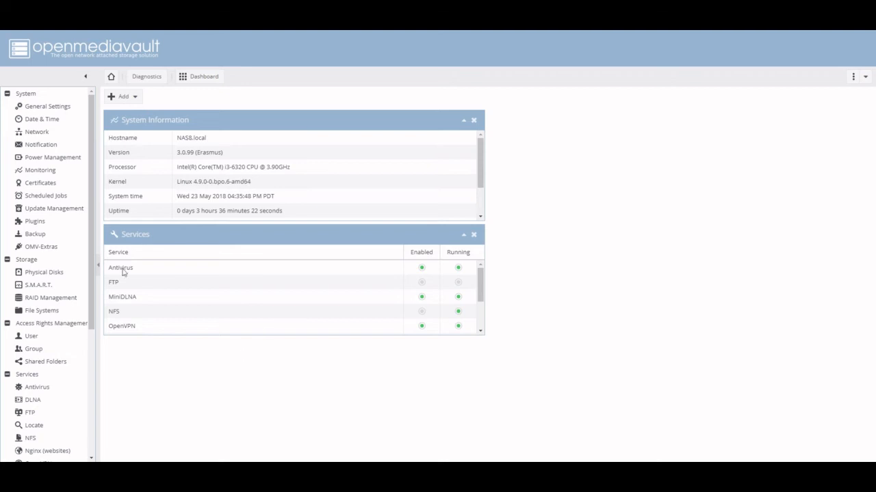
left_click(41, 285)
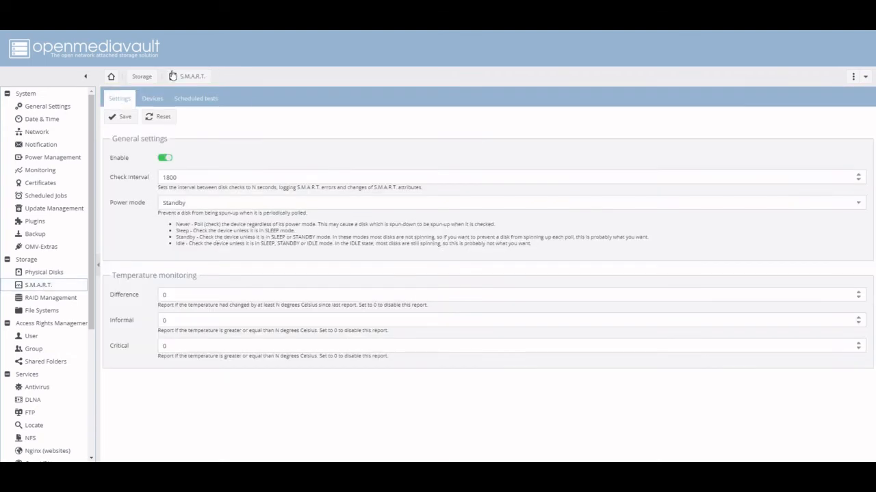
left_click(152, 99)
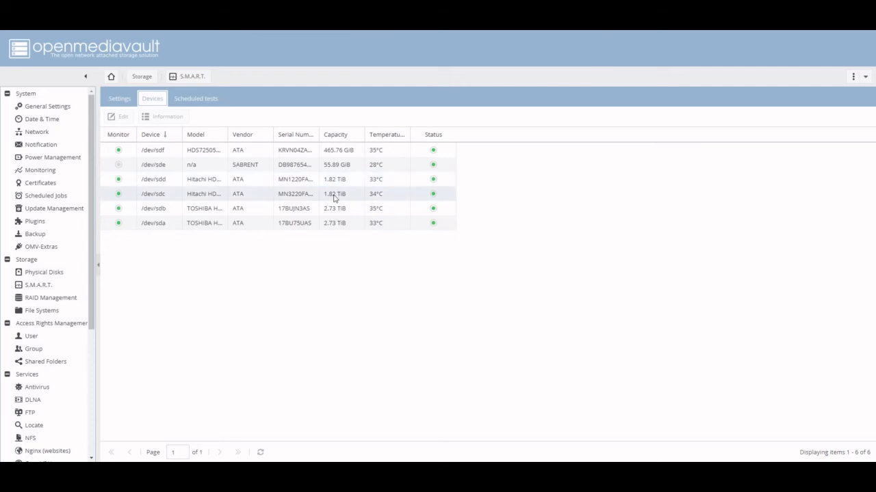
View the S.M.A.R.T. monitoring properties of /dev/sdf and close them without changes.
left_click(210, 151)
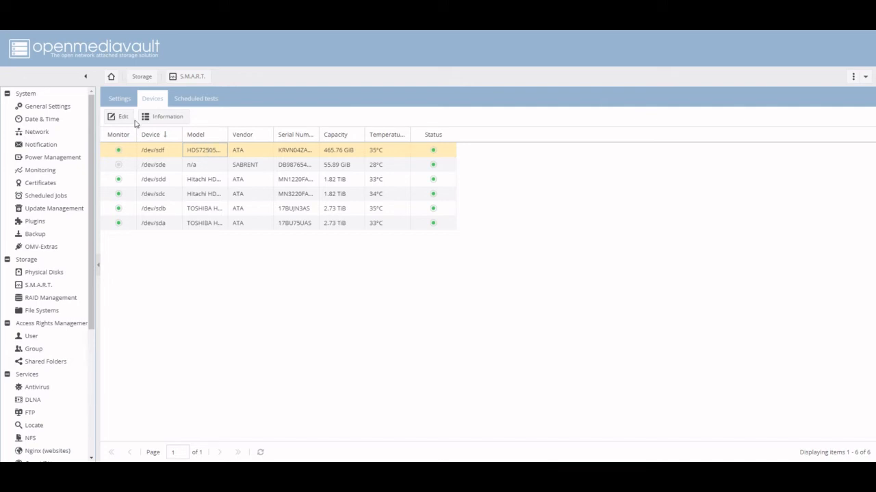
left_click(114, 116)
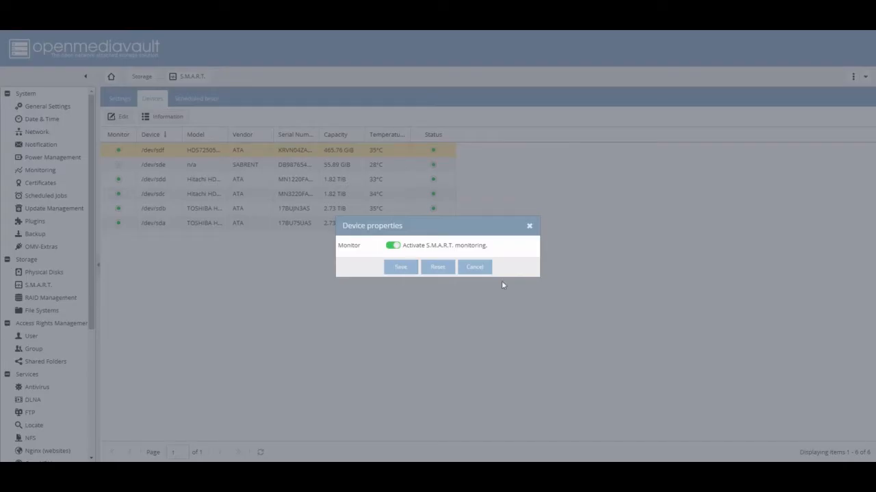
left_click(487, 269)
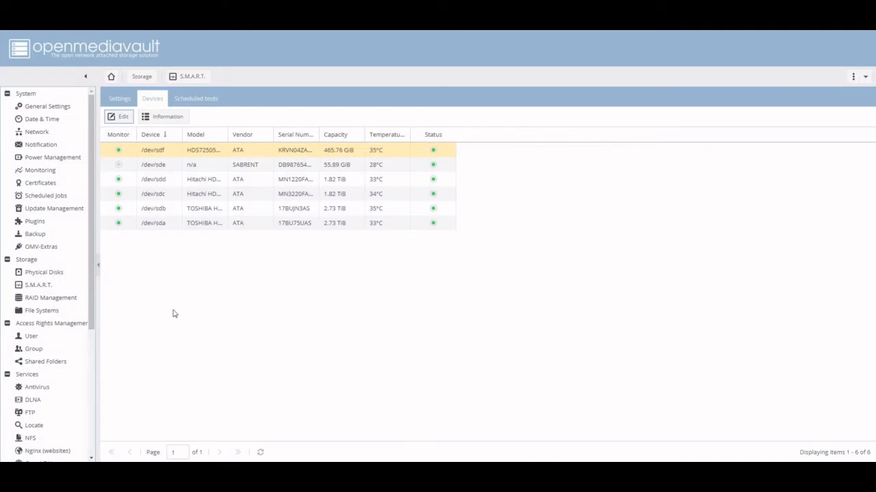
Review the physical disk properties of /dev/sdf without changing them, and scan for attached disks.
left_click(40, 276)
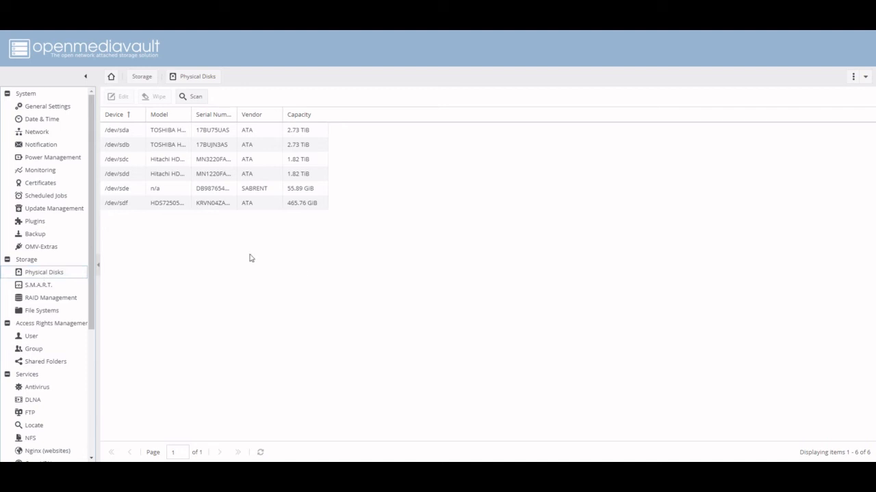
left_click(181, 206)
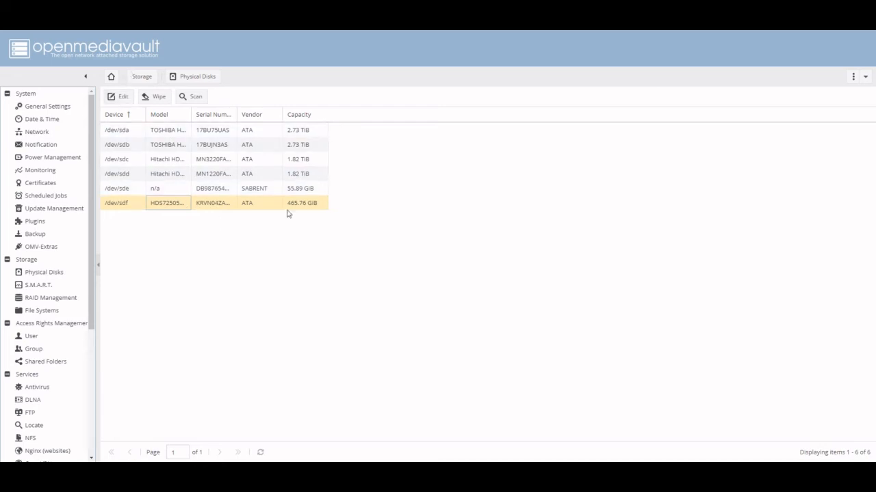
left_click(117, 96)
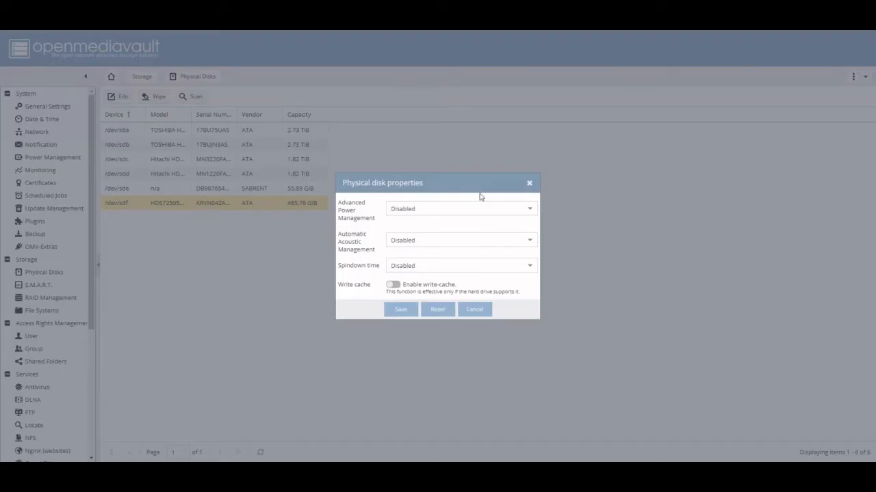
left_click(487, 309)
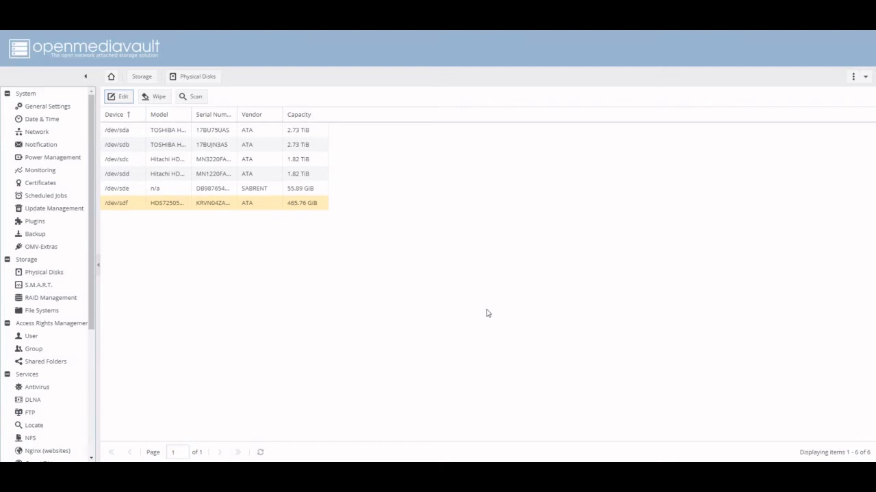
left_click(189, 96)
Check the RAID 5 array's state and member devices in RAID Management, and return to the Storage overview.
left_click(141, 76)
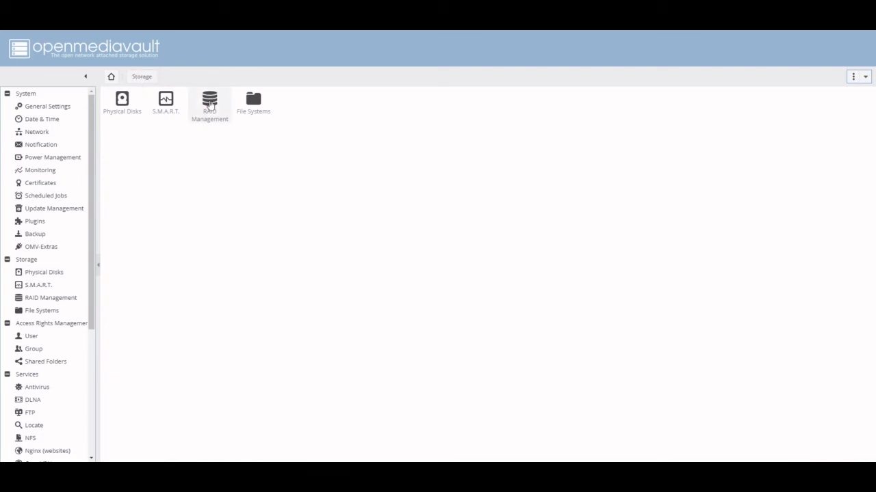
left_click(210, 103)
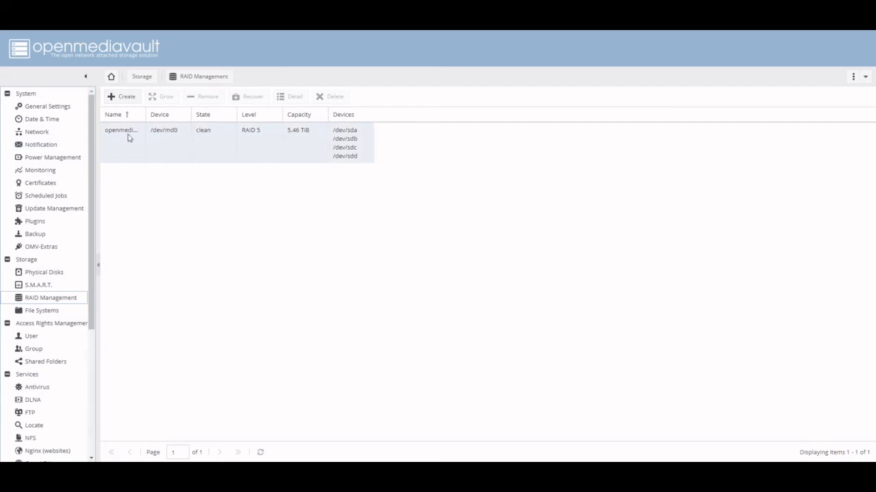
left_click(139, 78)
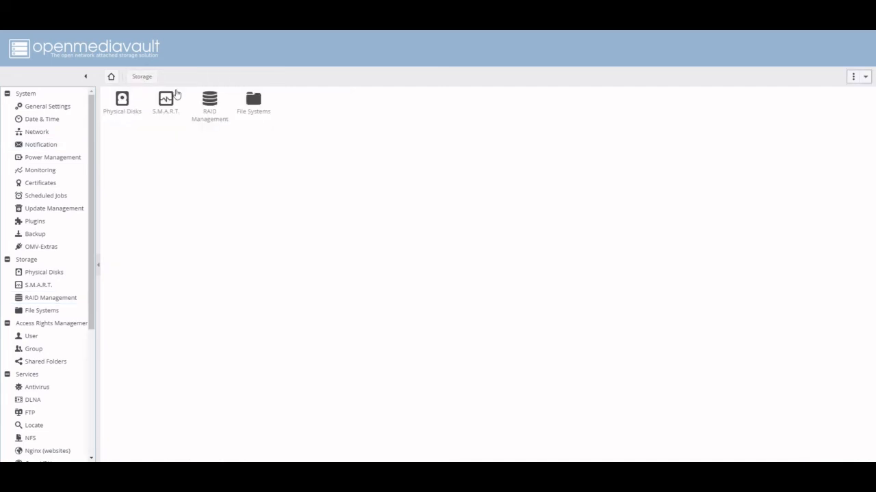
Wipe the 465.76 GiB disk /dev/sdf from the physical disks using the Quick method, and close the finished wipe log.
left_click(122, 102)
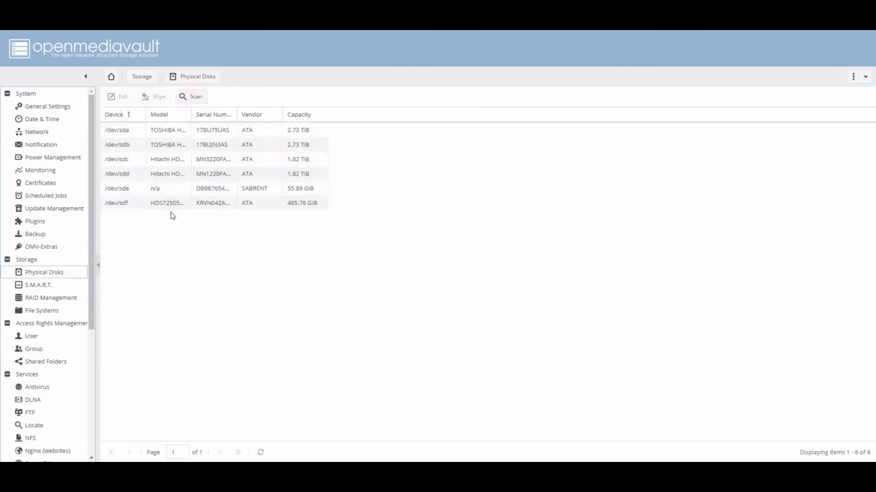
left_click(177, 205)
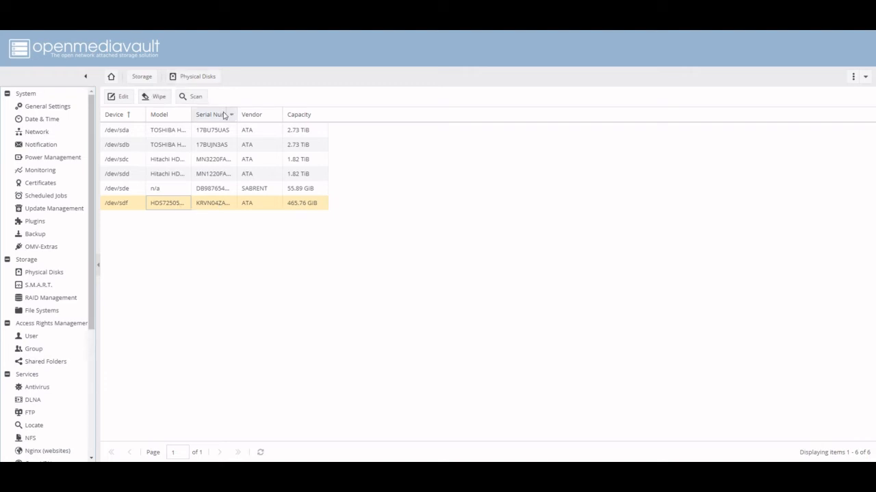
mouse_move(236, 114)
left_mouse_down()
mouse_move(279, 112)
mouse_move(225, 115)
left_mouse_up()
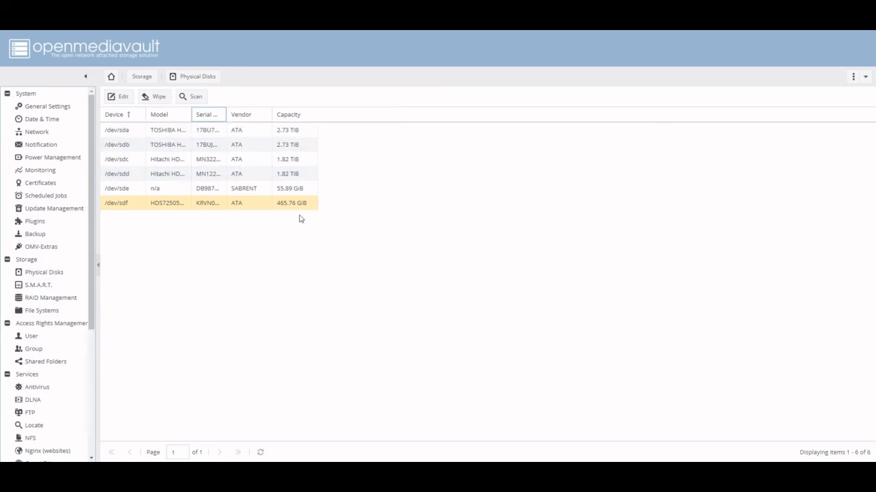
left_click(159, 98)
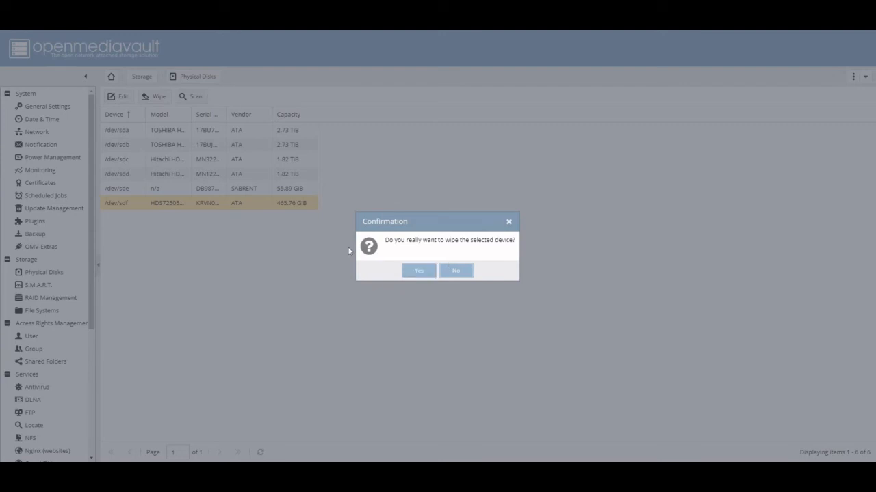
left_click(418, 270)
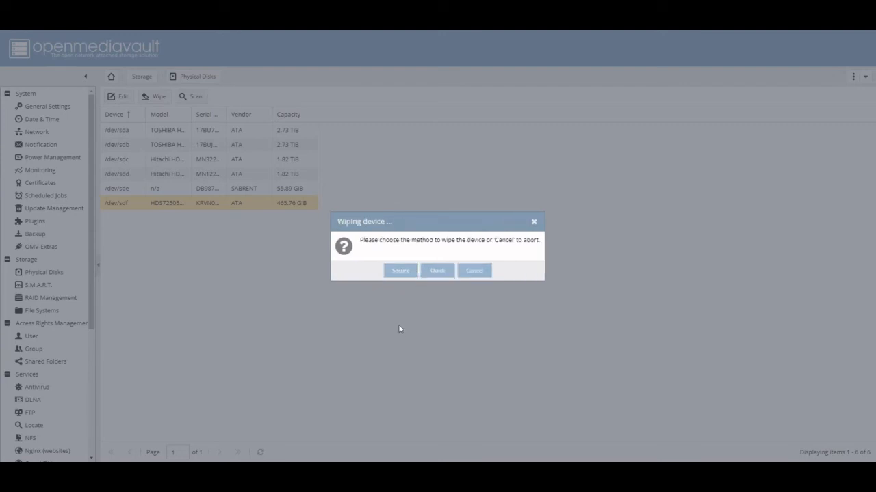
left_click(442, 272)
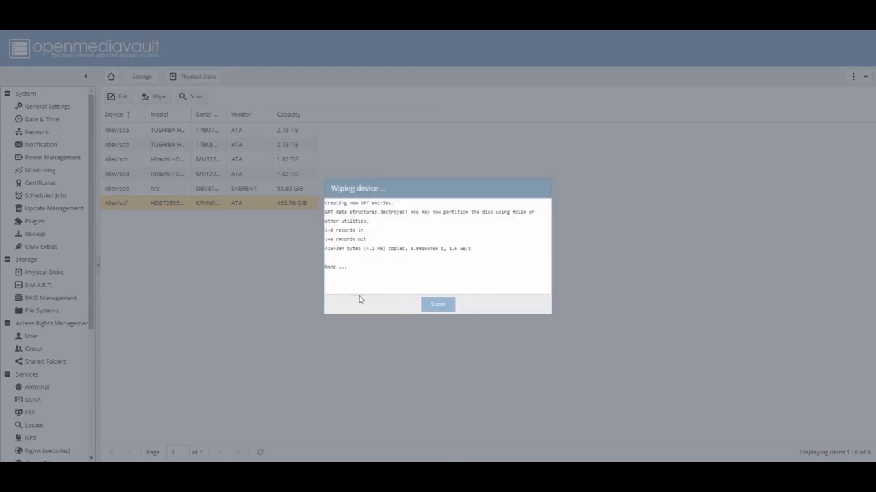
left_click(445, 309)
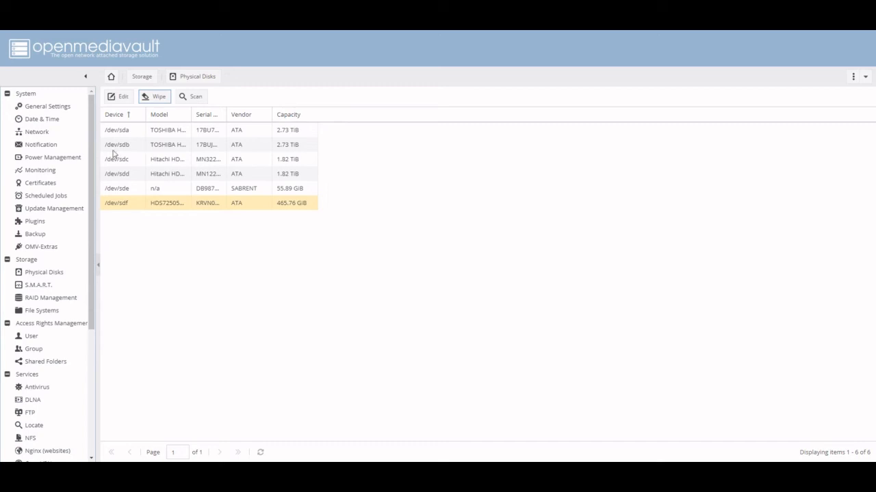
Rescan for attached disks, reload the physical disks list, and check the entries for /dev/sdf and the SABRENT disk /dev/sde.
left_click(191, 96)
left_click(163, 205)
left_click(48, 273)
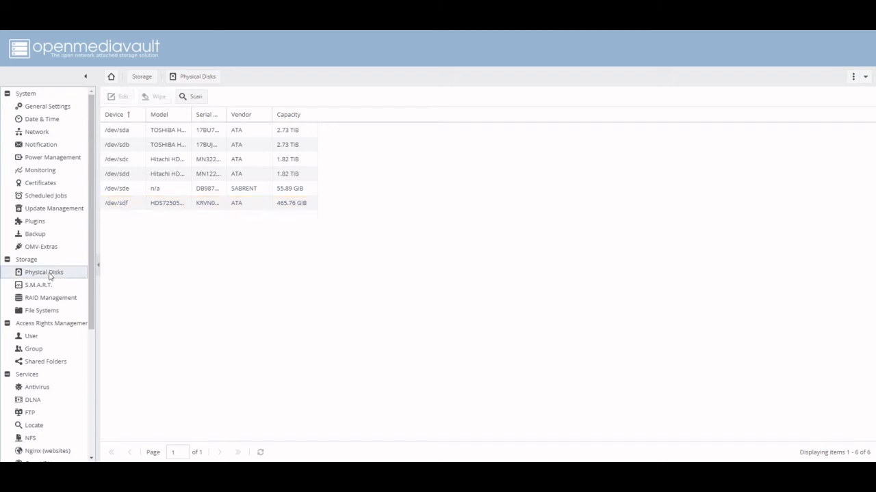
left_click(170, 204)
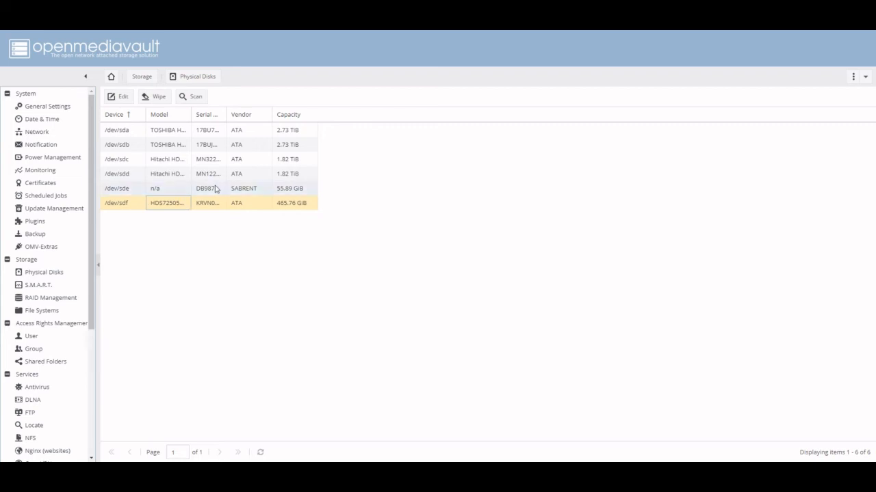
left_click(239, 191)
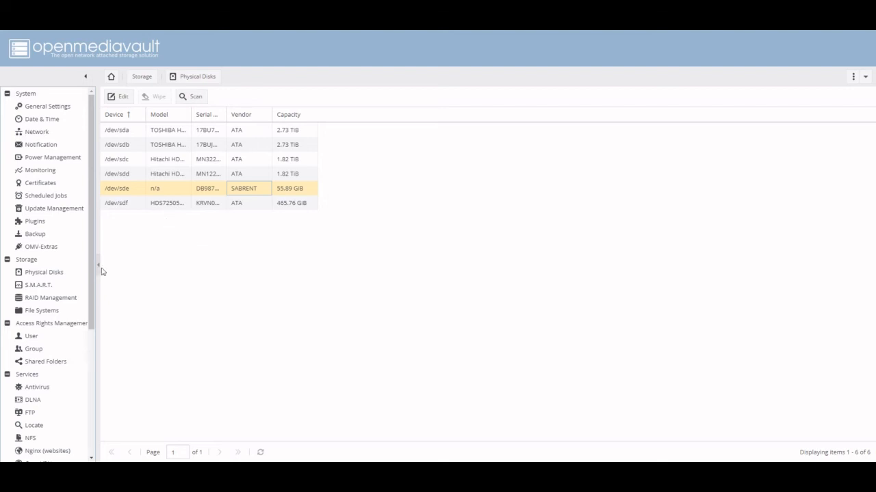
Check the S.M.A.R.T. health status of the 465.76 GiB drive in the monitored devices list.
left_click(46, 287)
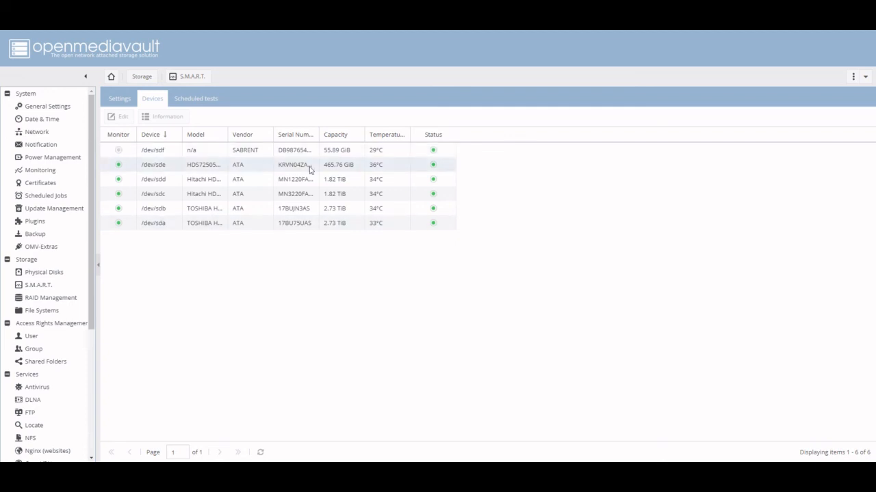
mouse_move(434, 168)
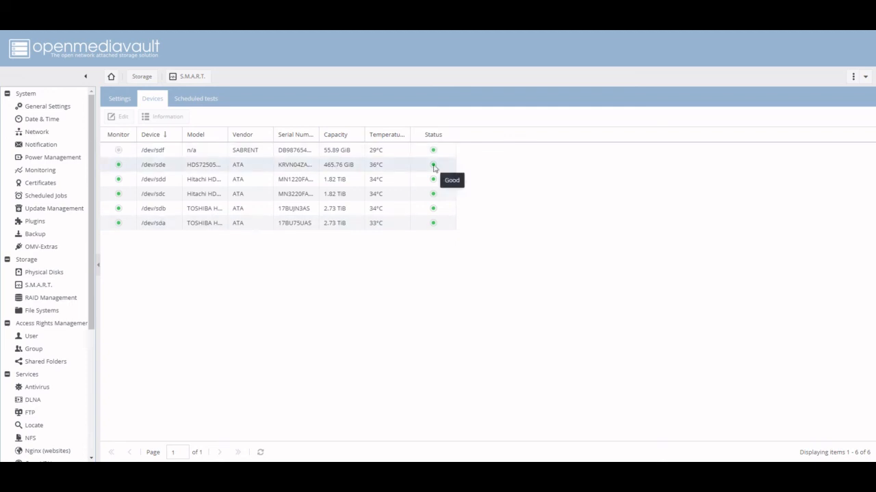